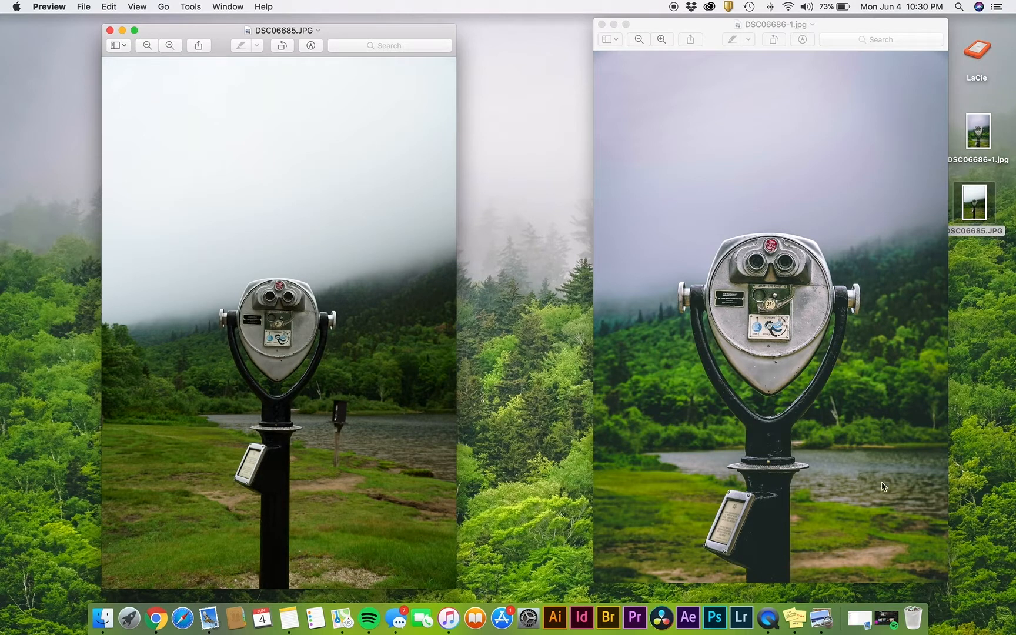
Step: Minimise both photo preview windows, switch to Photoshop and move its window up on the screen
left_click(123, 30)
left_click(614, 24)
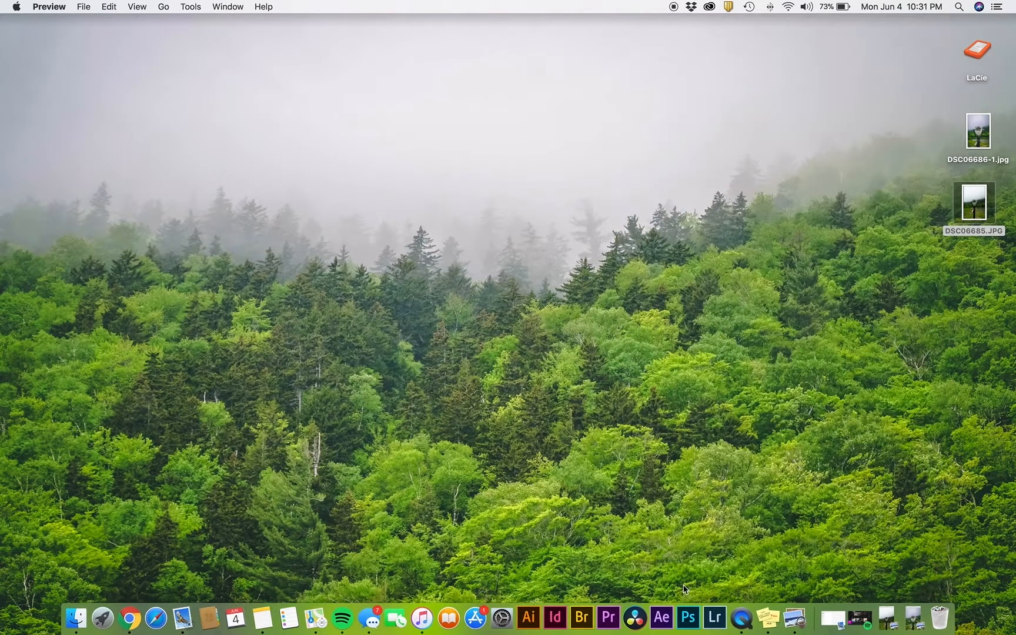
left_click(688, 615)
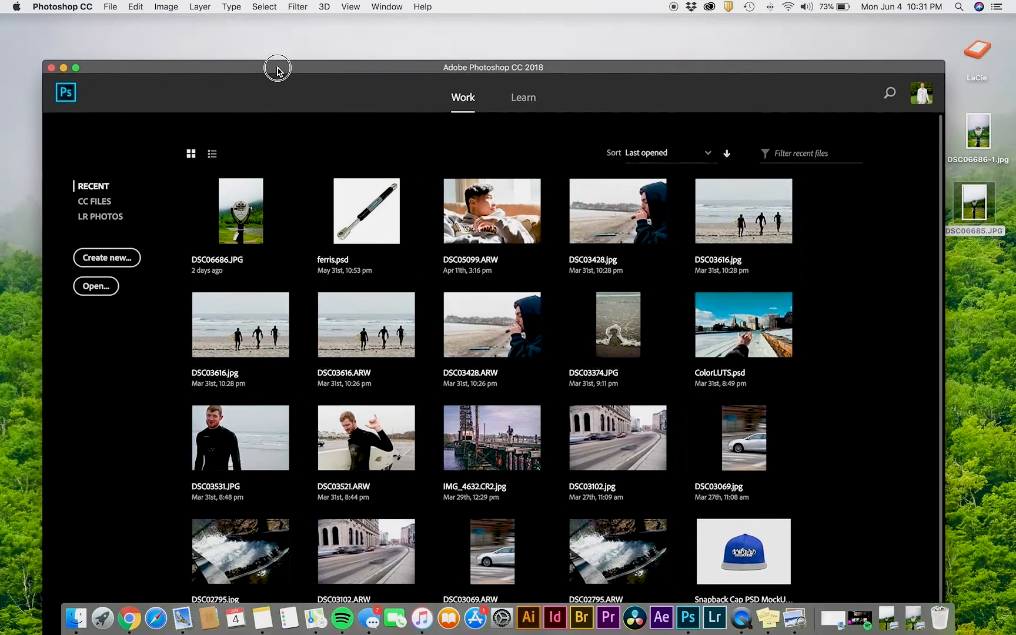
left_click_drag(271, 32, 290, 17)
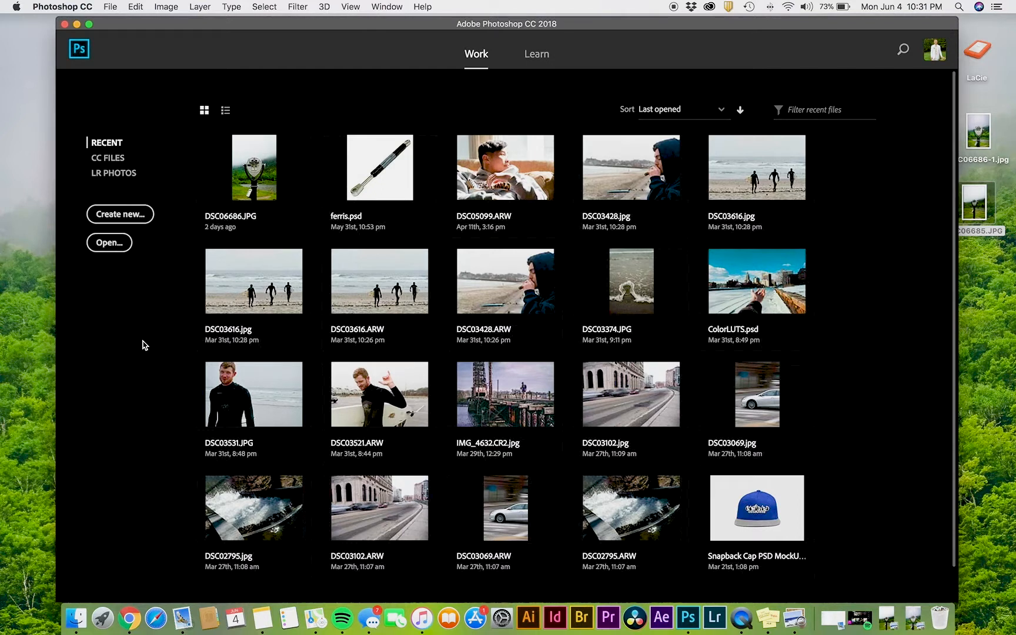
Step: Open the photo DSC06685.JPG from the Desktop folder
left_click(108, 248)
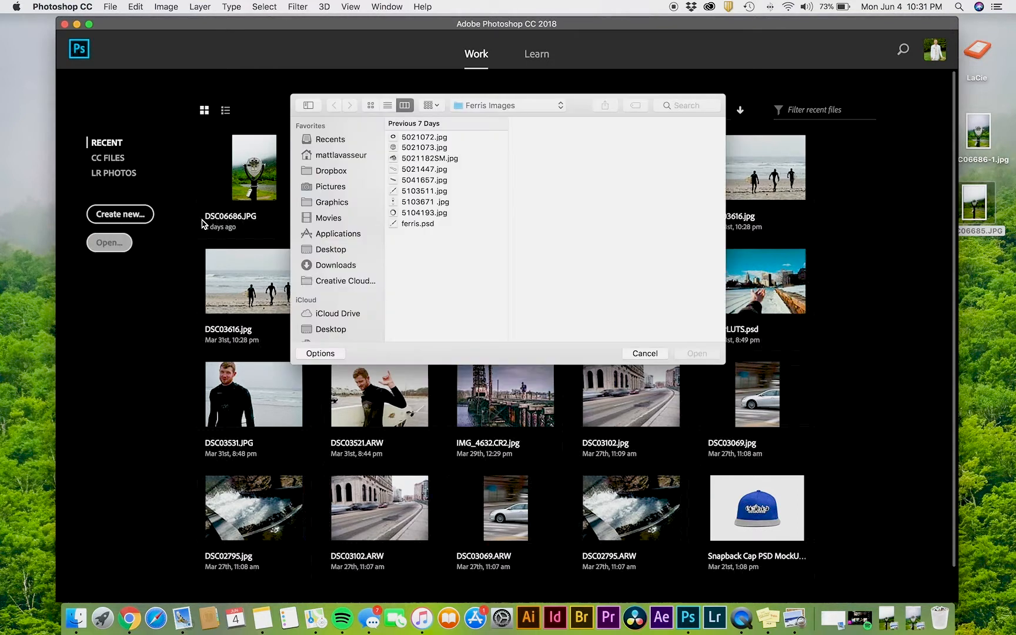
left_click(333, 170)
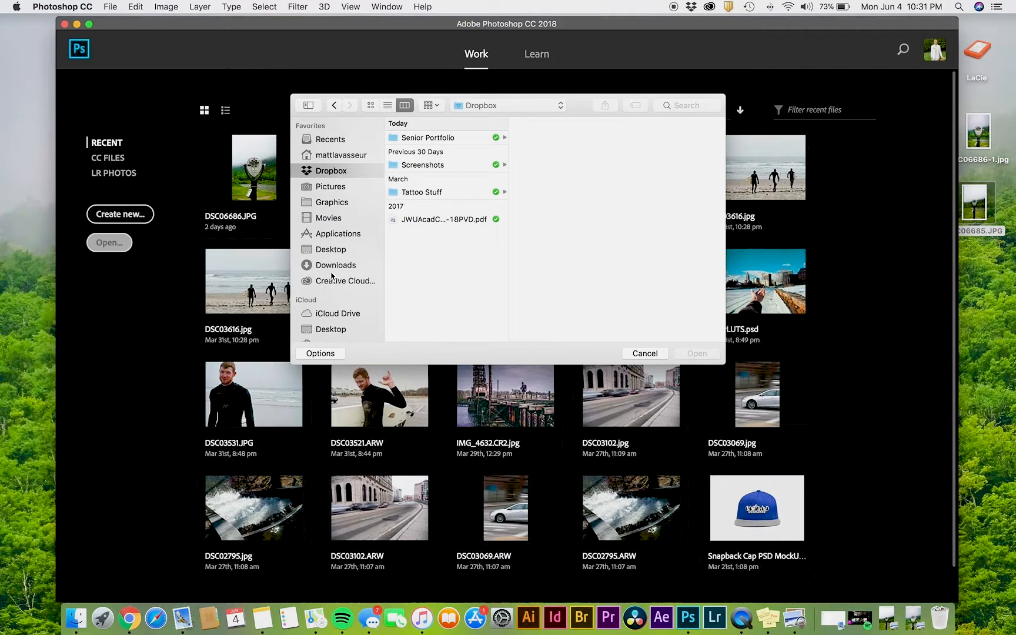
left_click(335, 250)
left_click(432, 138)
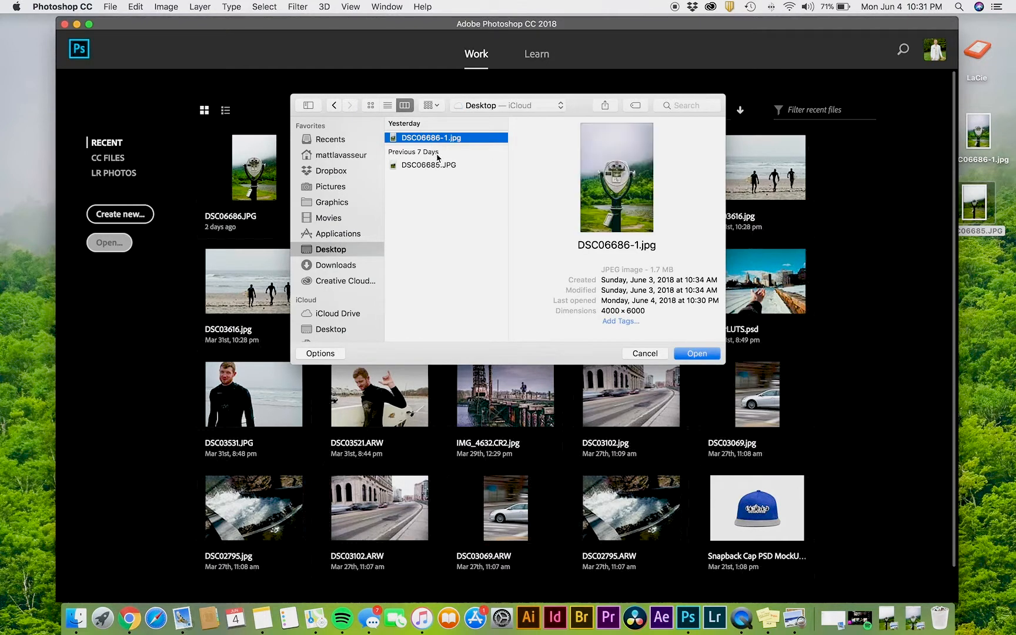
left_click(437, 164)
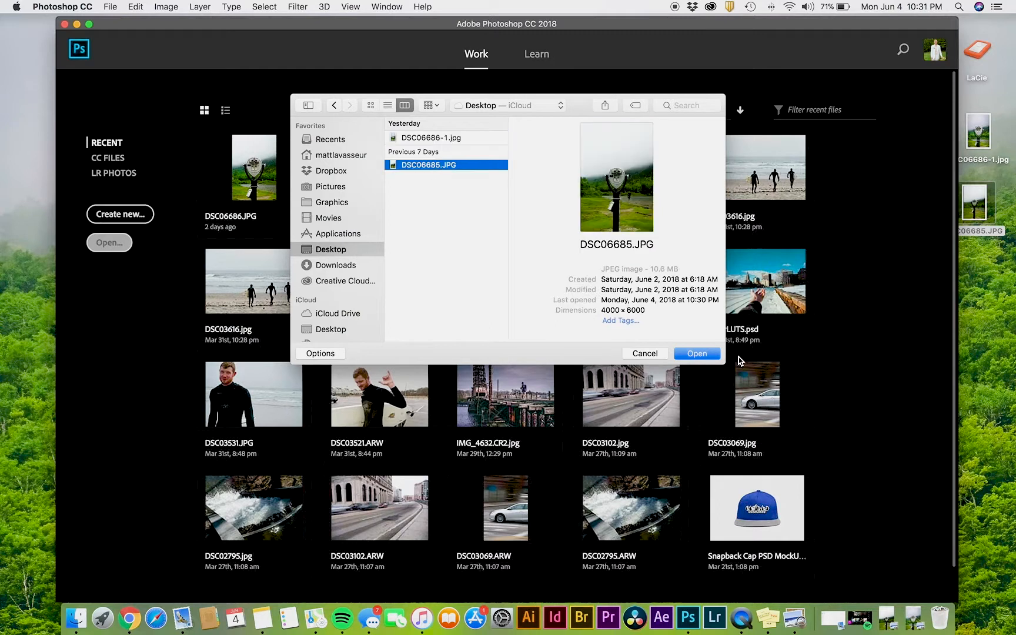
left_click(702, 357)
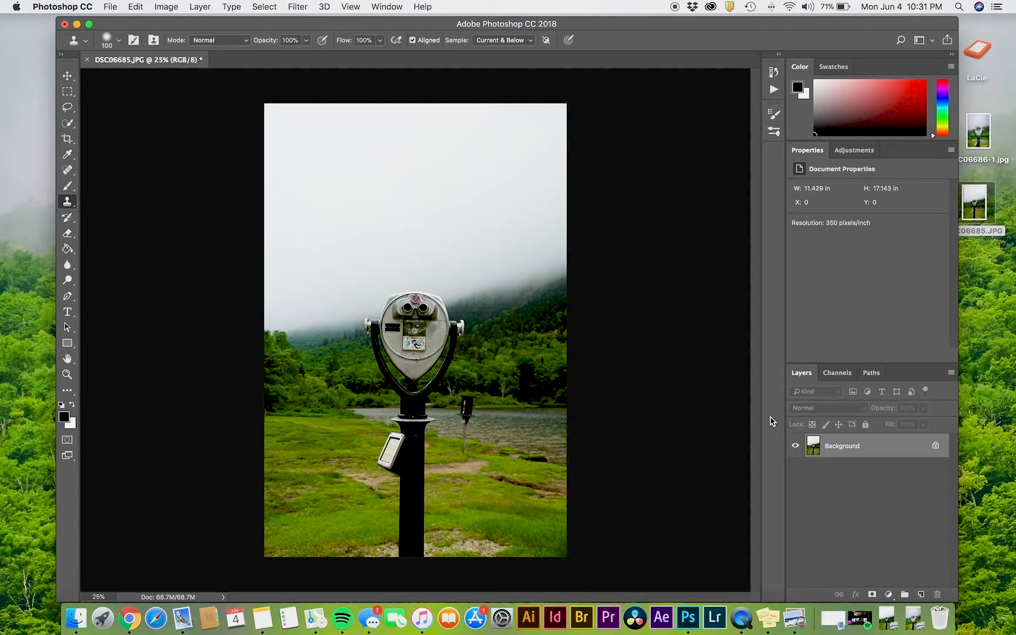
Step: Duplicate the Background layer, hide the original and keep the copy selected for editing
key("super+j")
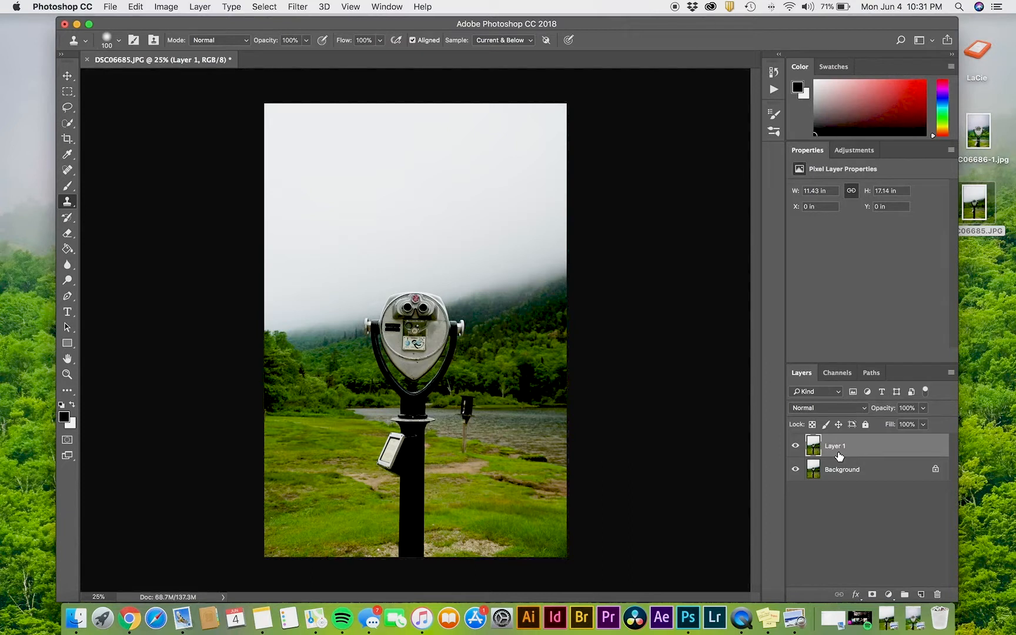
left_click(841, 475)
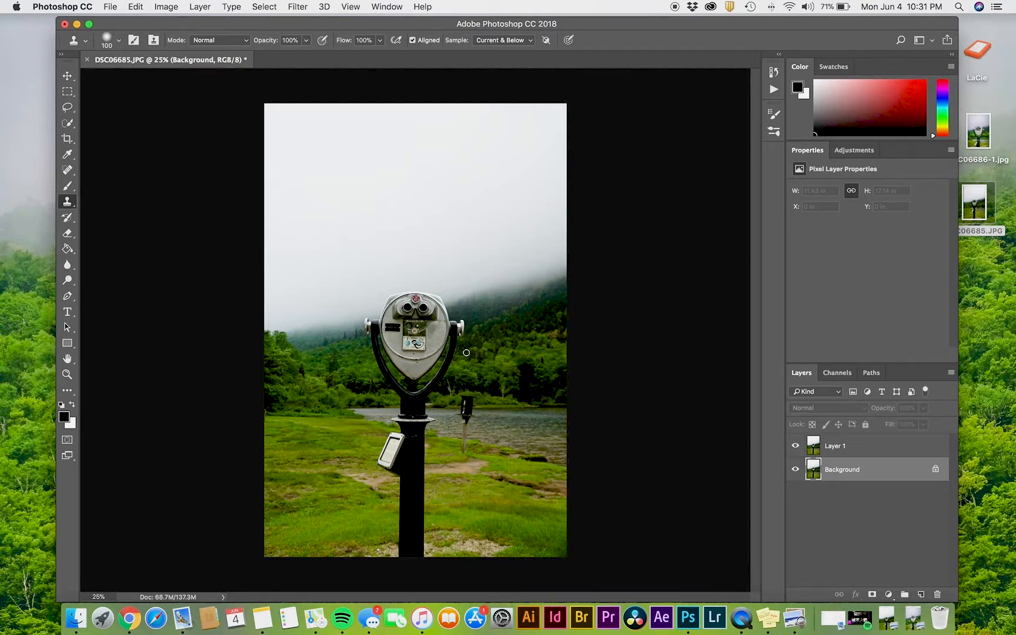
key("F2")
left_click(847, 454)
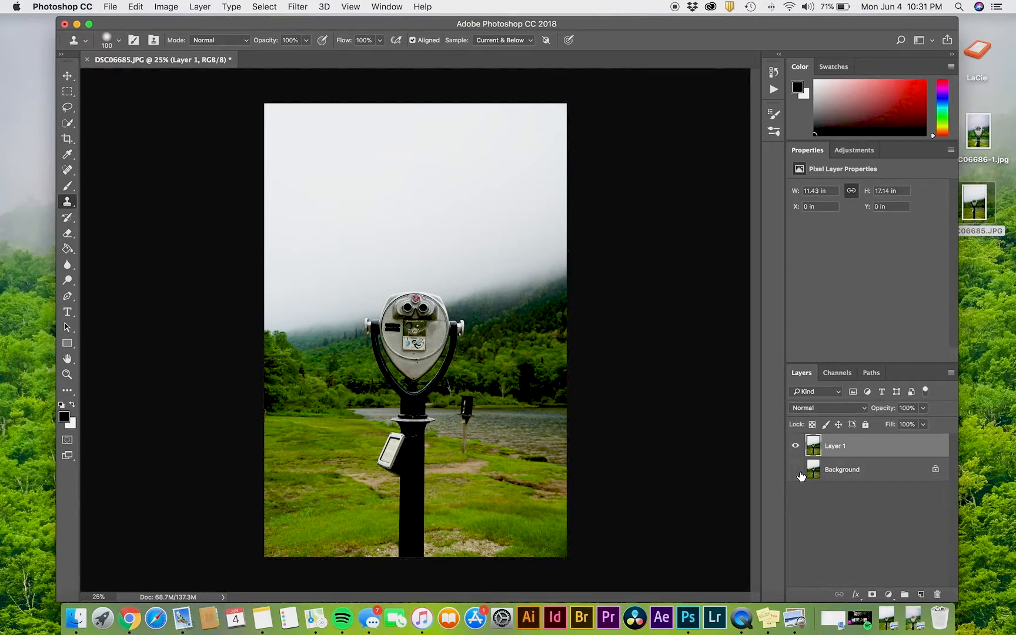
left_click(796, 446)
left_click(796, 446)
Step: With the Clone Stamp tool, sample the grass beside the wooden post and cover the post's bottom end
key("super+1")
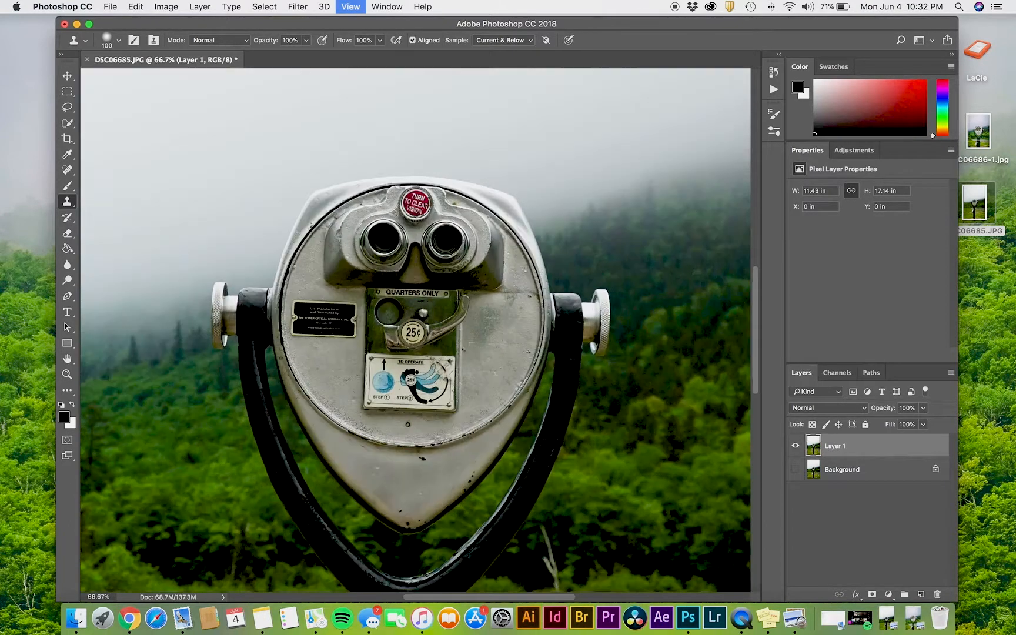
scroll(487, 433, "down", 7)
scroll(487, 433, "right", 4)
scroll(487, 433, "up", 4)
scroll(487, 433, "left", 2)
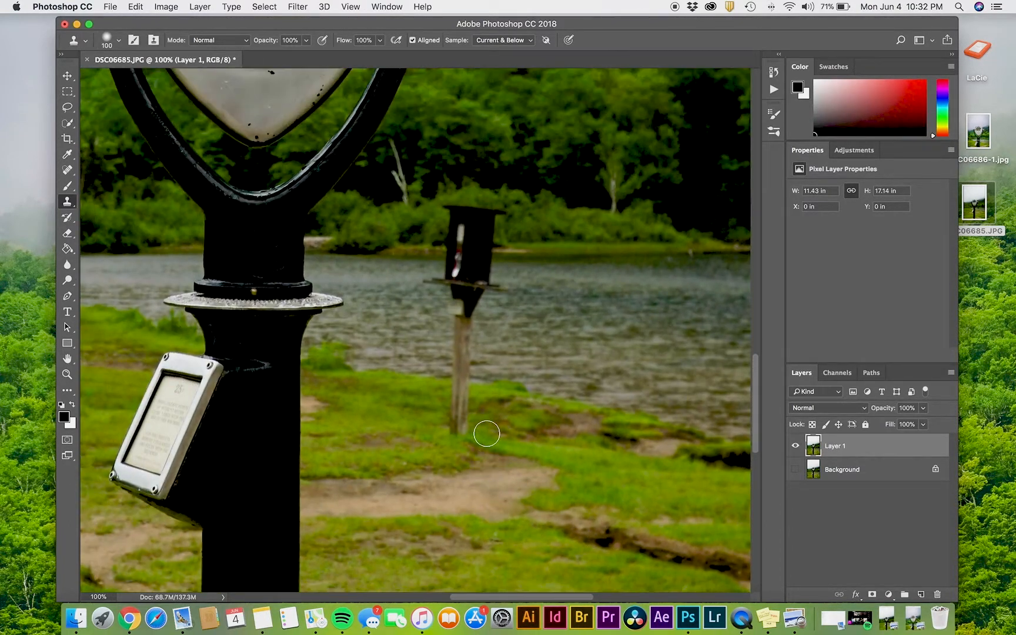
right_click(67, 201)
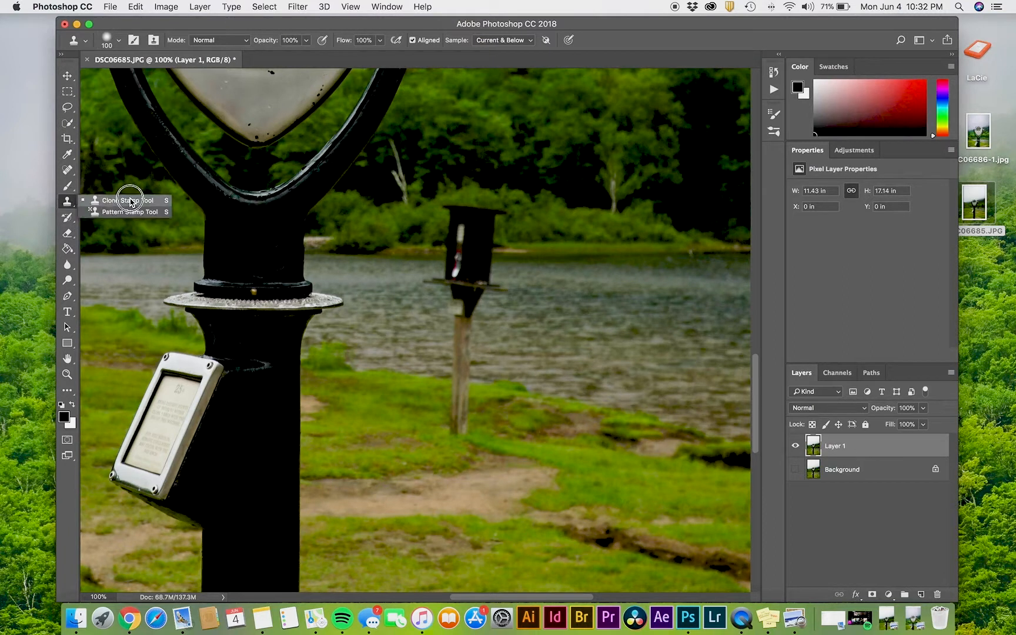
left_click(159, 201)
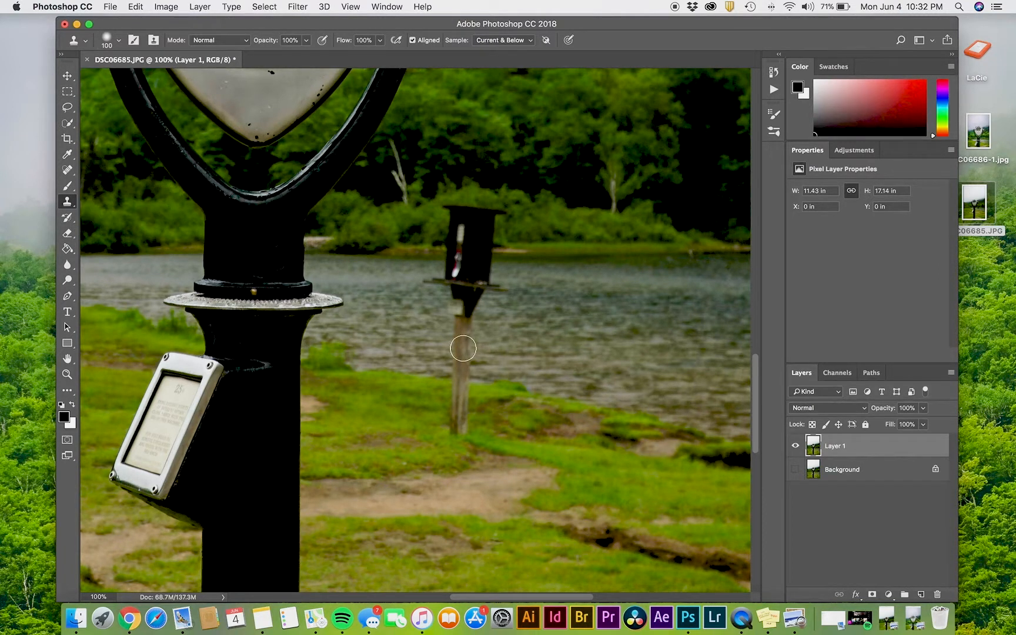
left_click(414, 423, "alt")
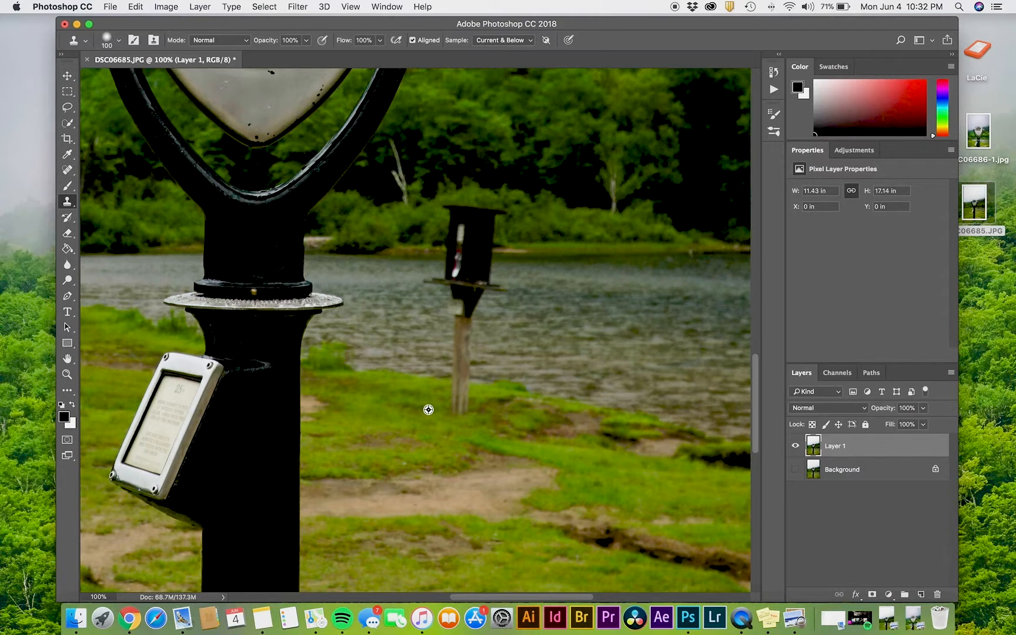
Step: Clone nearby grass over the part of the post that still stands on the grassy bank
left_click(427, 410, "alt")
mouse_move(427, 409)
left_mouse_down()
mouse_move(461, 399)
mouse_move(458, 408)
left_mouse_up()
key("super+z")
left_click(441, 402, "alt")
mouse_move(450, 409)
left_mouse_down()
mouse_move(471, 408)
mouse_move(447, 407)
left_mouse_up()
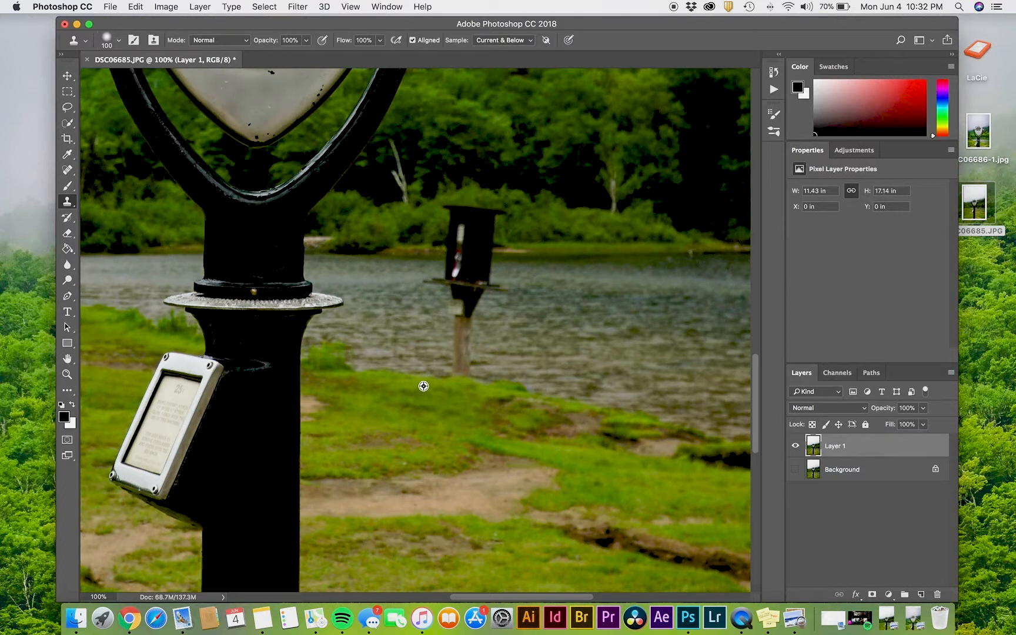
Step: Clone the shoreline edge over the post where the grass meets the water
mouse_move(438, 375)
left_mouse_down()
mouse_move(461, 368)
mouse_move(466, 381)
left_mouse_up()
key("super+z")
key("super+z")
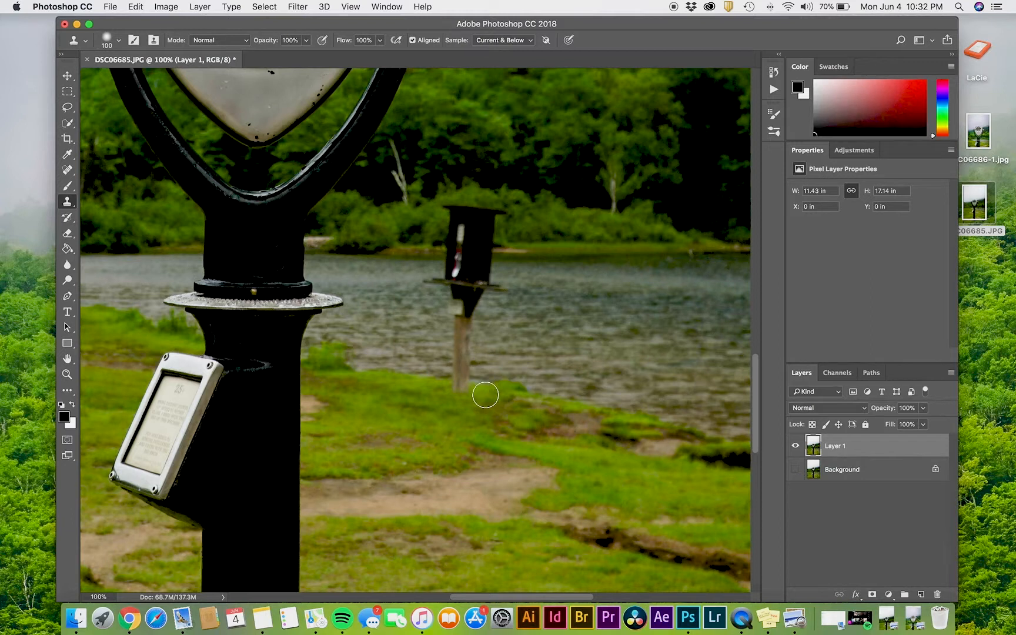
left_click(435, 379, "alt")
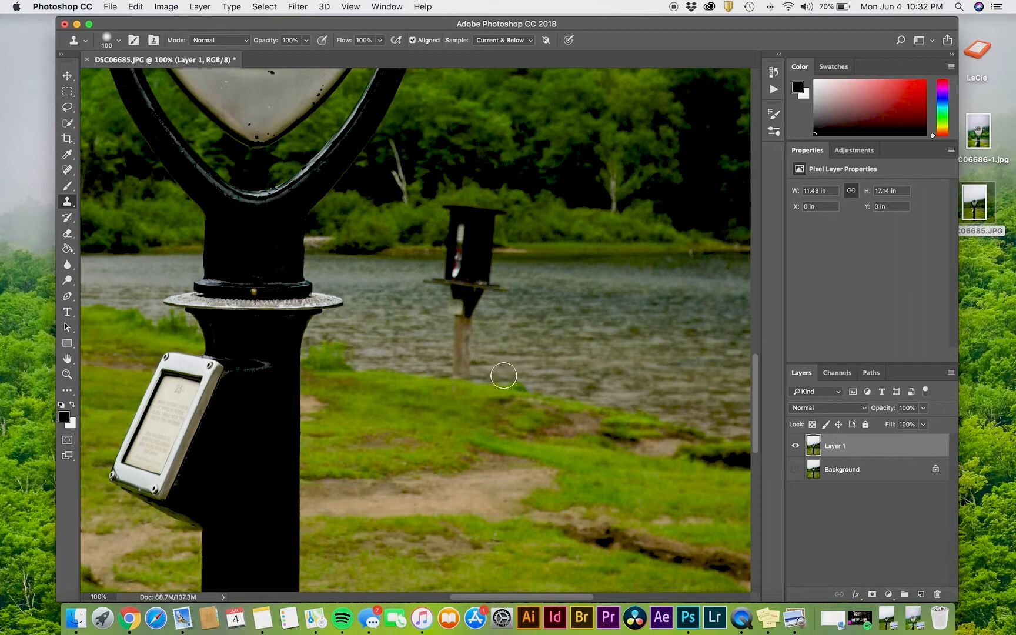
left_click(498, 372, "alt")
left_click(471, 370)
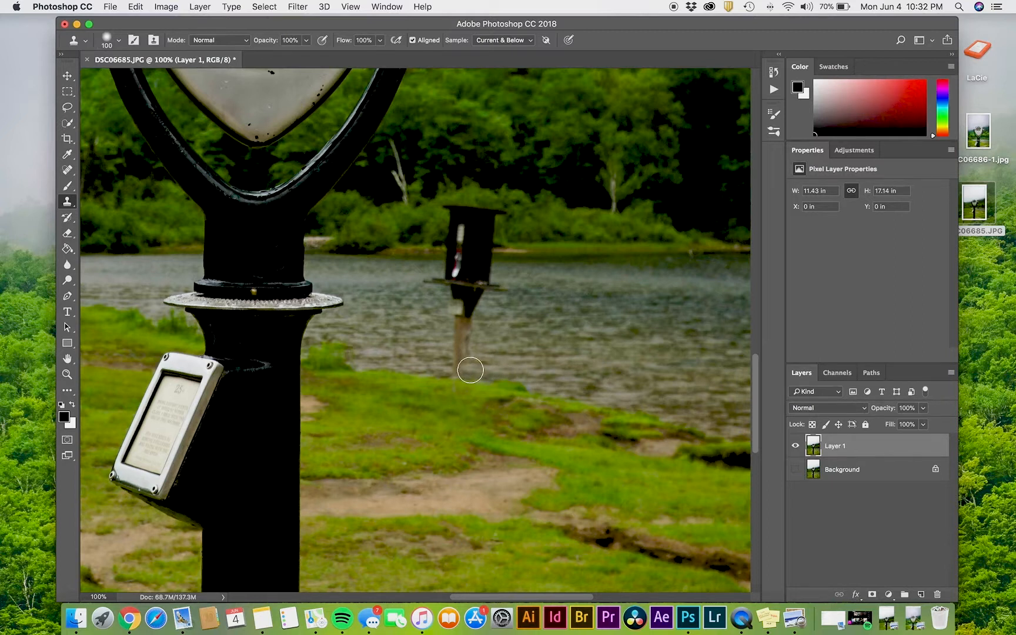
Step: Clone lake water from both sides over the wooden post up to the bracket under the box
left_click(432, 353, "alt")
left_click(469, 354)
left_click(484, 345, "alt")
left_click(469, 339)
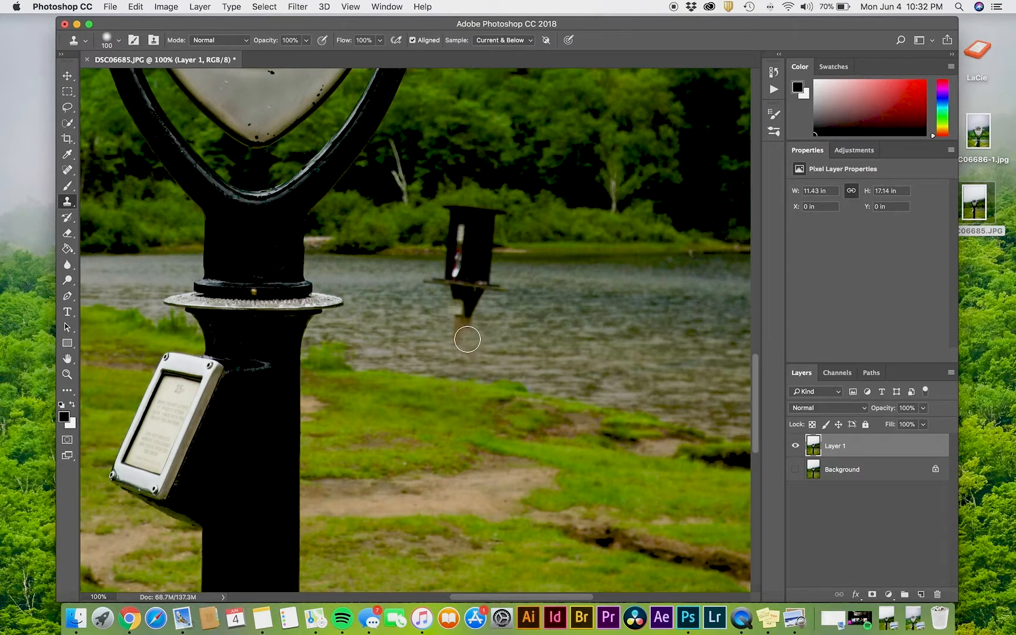
left_click(433, 324, "alt")
left_click(471, 322)
key("super+z")
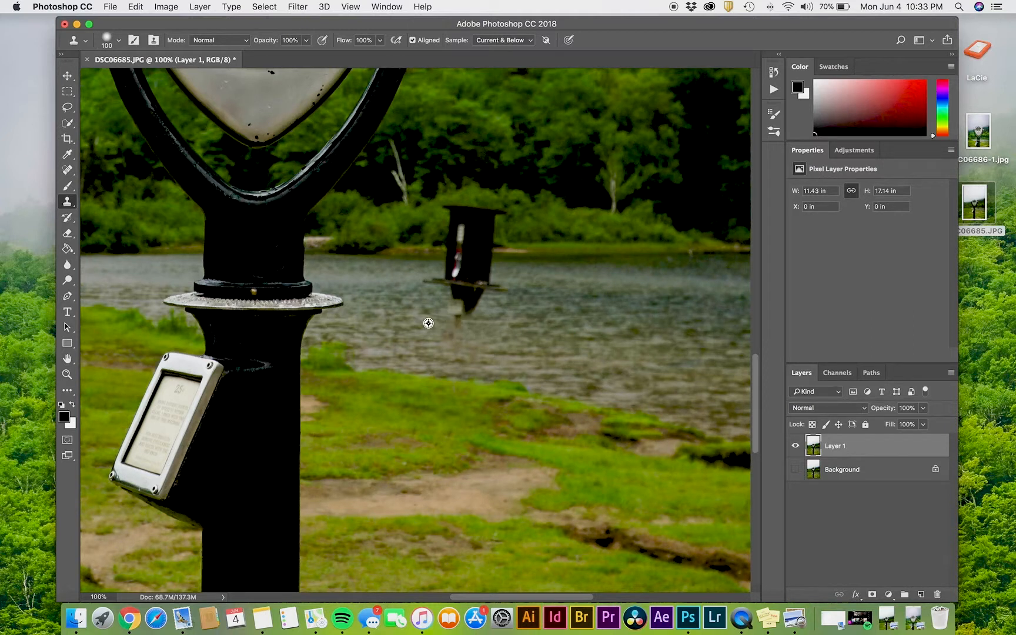
Step: Clone water and far shoreline over the bracket, the ledge and the lower part of the dark box
left_click(435, 319, "alt")
mouse_move(457, 318)
left_mouse_down()
mouse_move(473, 319)
mouse_move(475, 302)
mouse_move(448, 302)
left_mouse_up()
left_click(498, 305, "alt")
left_click(436, 297, "alt")
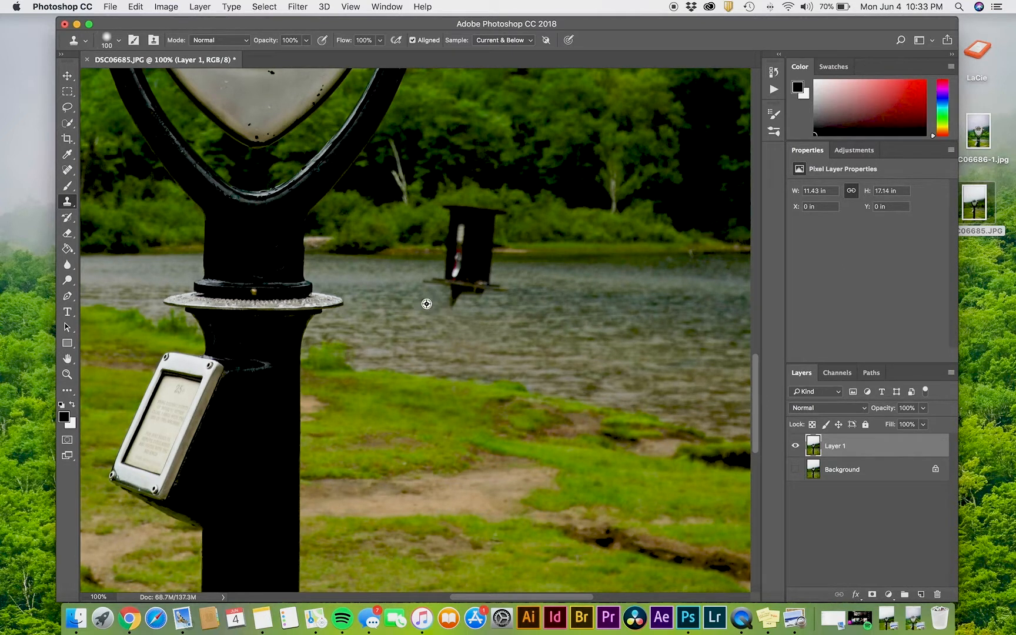
left_click(422, 297, "alt")
left_click_drag(438, 298, 471, 298)
left_click(535, 291, "alt")
mouse_move(399, 283)
left_mouse_down()
mouse_move(480, 284)
mouse_move(420, 276)
mouse_move(511, 271)
mouse_move(465, 267)
mouse_move(509, 255)
mouse_move(446, 245)
left_mouse_up()
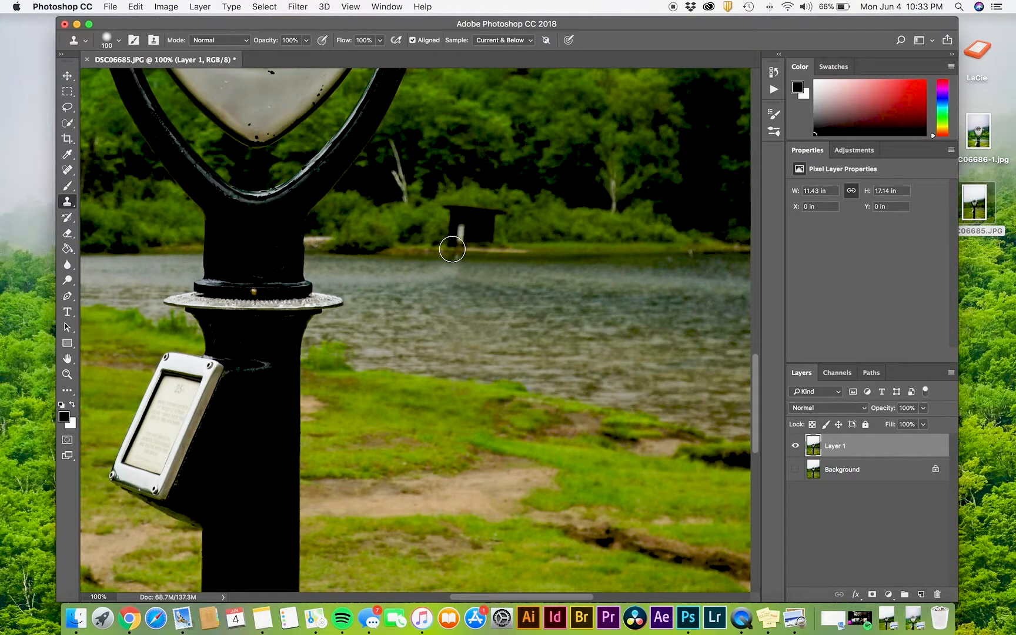
Step: Clone the surrounding bushes and far bank over the remaining upper part of the dark box
left_click(451, 208)
left_click(523, 213, "alt")
mouse_move(498, 212)
left_mouse_down()
mouse_move(520, 222)
mouse_move(489, 241)
mouse_move(449, 234)
left_mouse_up()
left_click(490, 234)
left_click(515, 222, "alt")
left_click(430, 250)
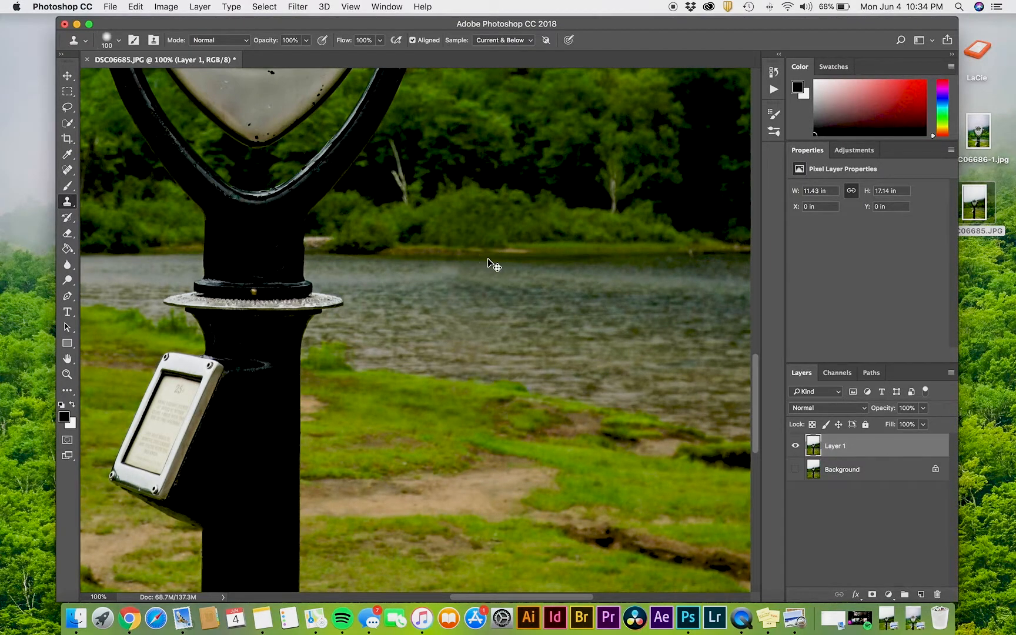
Step: Examine the retouched lake and shoreline area in the full image and at closer magnifications
key("super+minus")
key("super+minus")
key("super+minus")
key("super+minus")
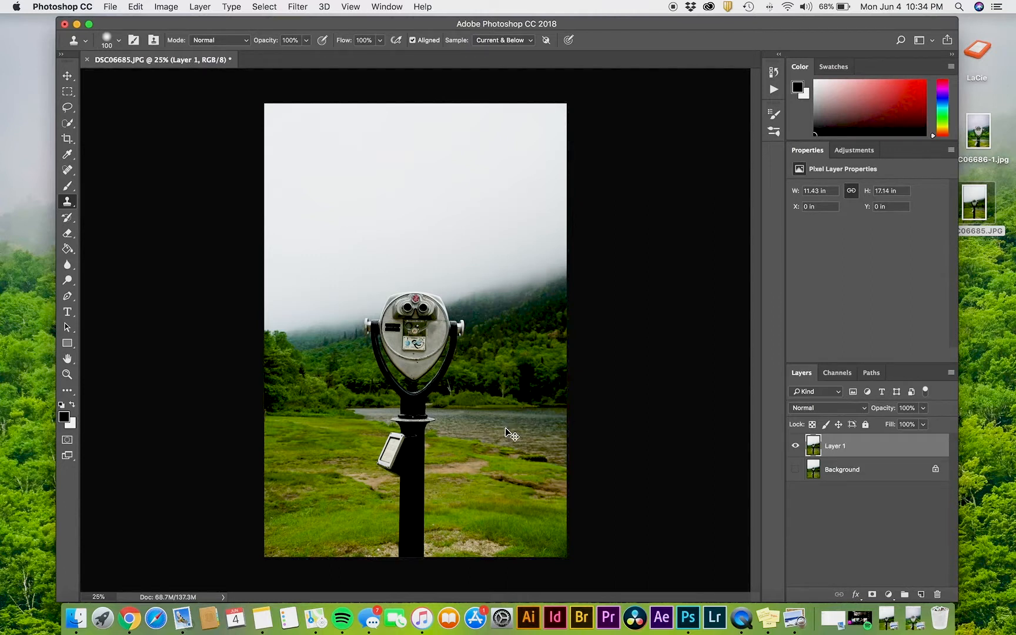
key("super+plus")
key("super+plus")
key("super+plus")
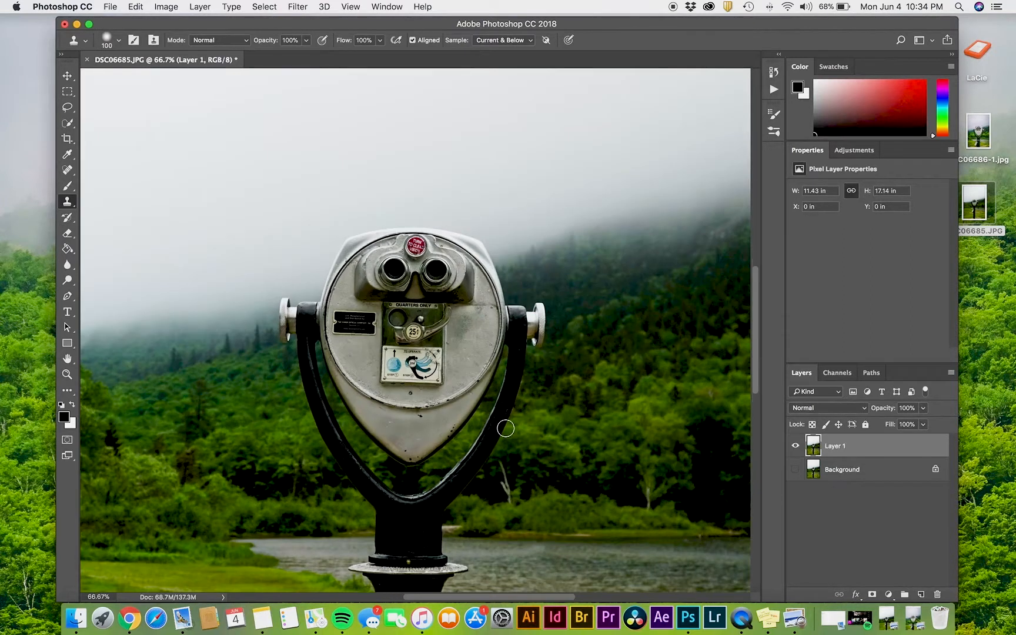
scroll(415, 304, "down", 5)
scroll(412, 297, "right", 3)
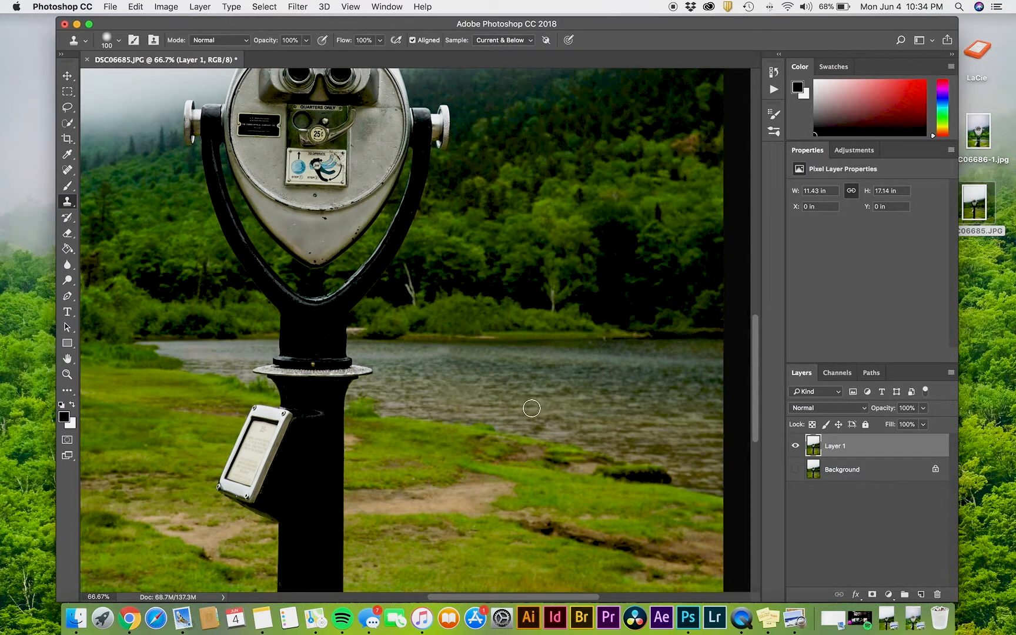
key("super+minus")
key("super+minus")
key("super+minus")
scroll(539, 415, "left", 5)
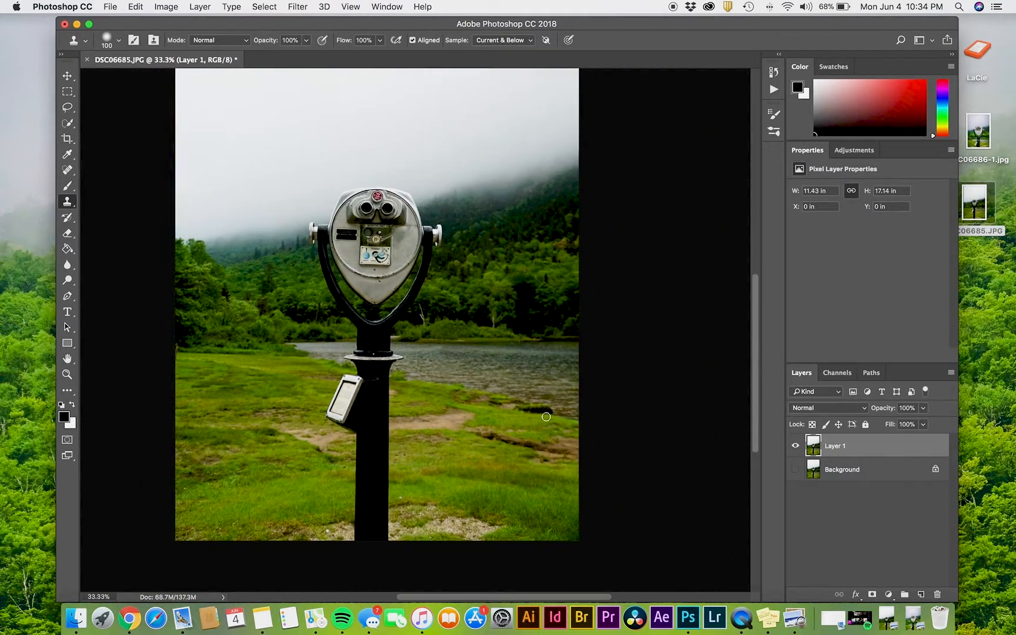
scroll(547, 416, "right", 3)
scroll(546, 417, "down", 1)
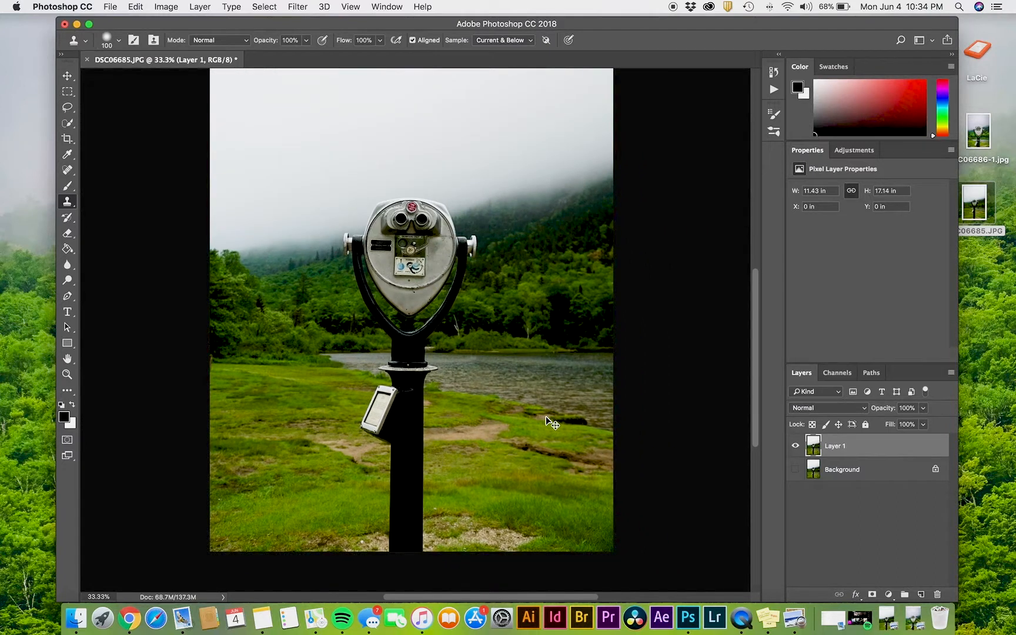
key("super+plus")
scroll(548, 352, "left", 5)
scroll(548, 351, "up", 1)
scroll(549, 352, "right", 2)
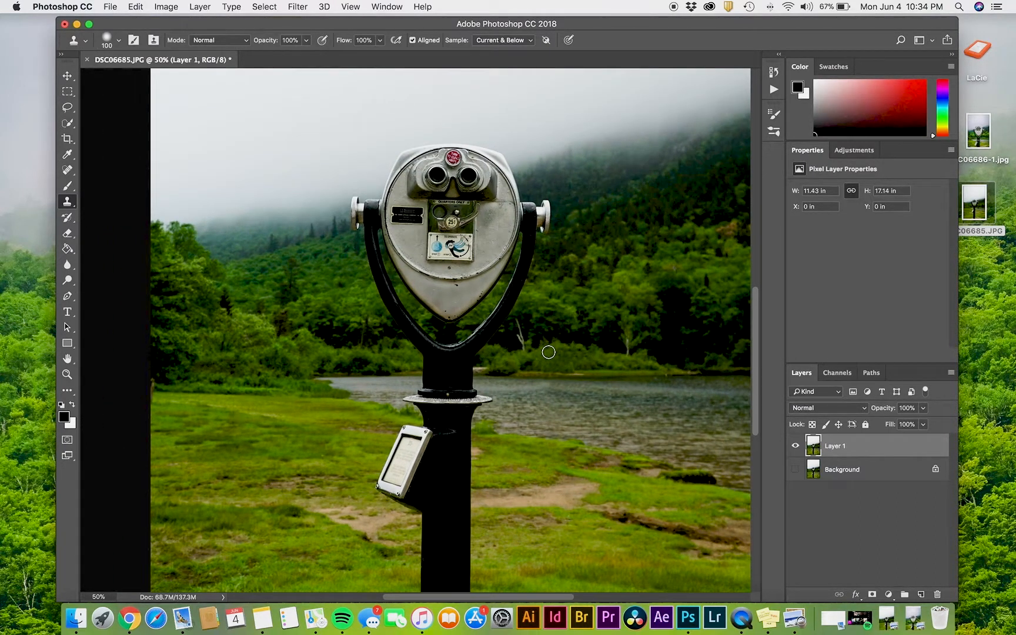